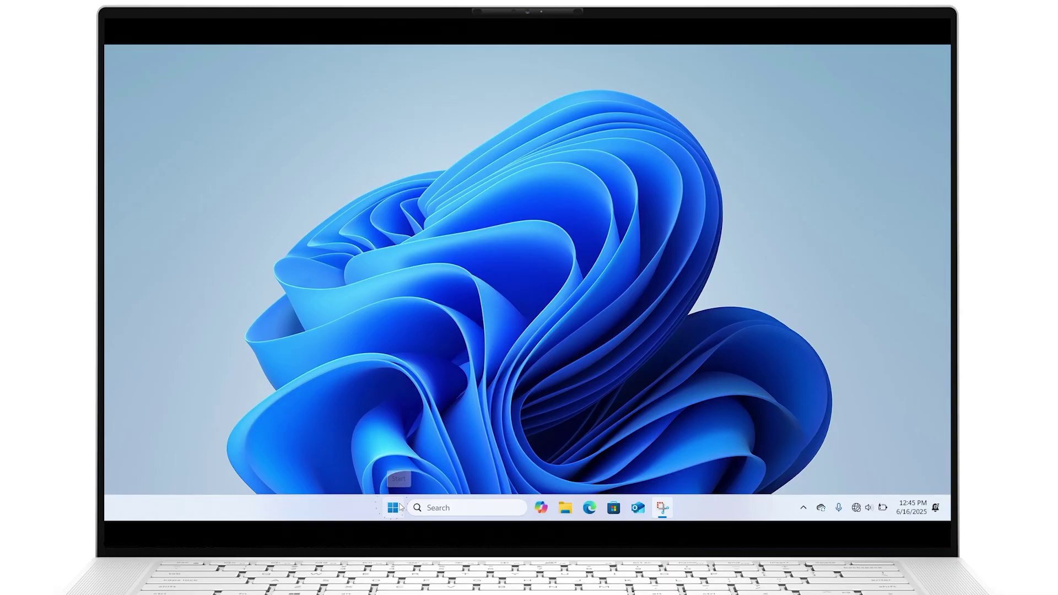
Launch Settings from the Start menu and go to the Accessibility page
{"action": "left_click", "coordinate": [393, 507]}
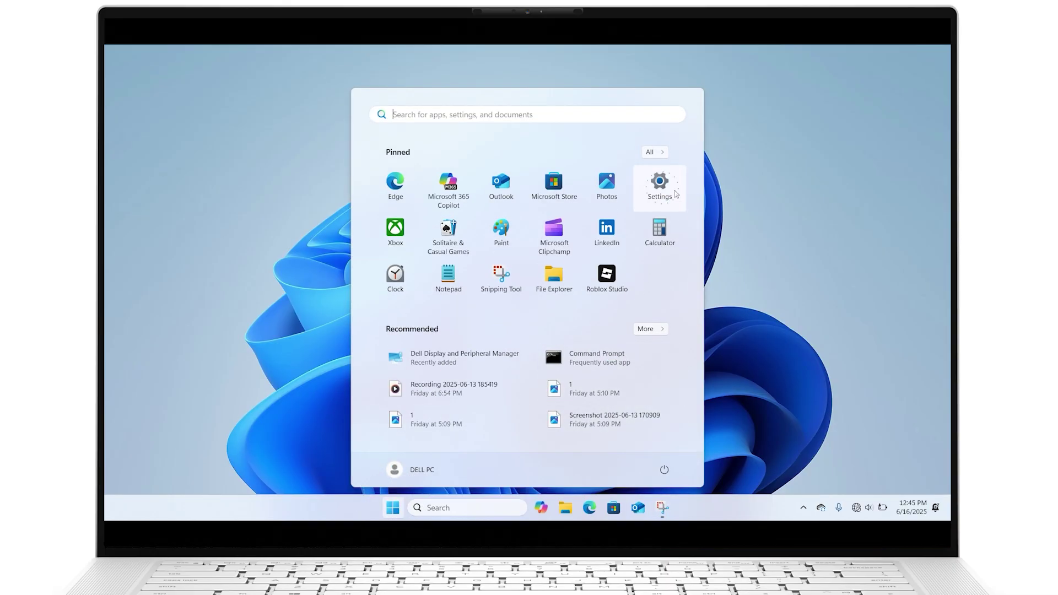
{"action": "left_click", "coordinate": [658, 184]}
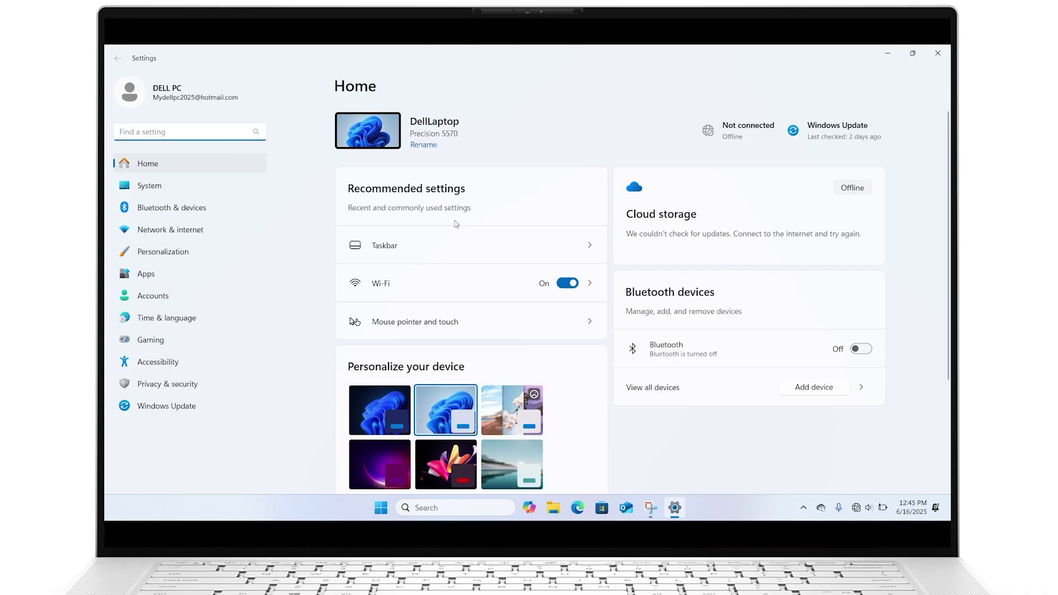
{"action": "left_click", "coordinate": [192, 365]}
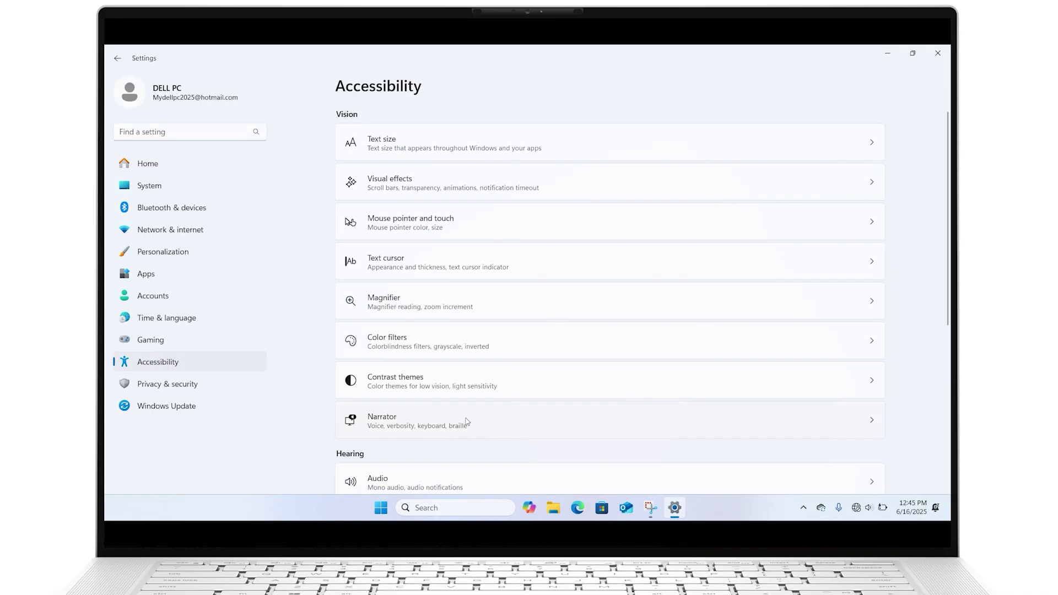
Turn Narrator on, disable 'Show Narrator Home when Narrator starts', and minimize Narrator Home
{"action": "left_click", "coordinate": [871, 424]}
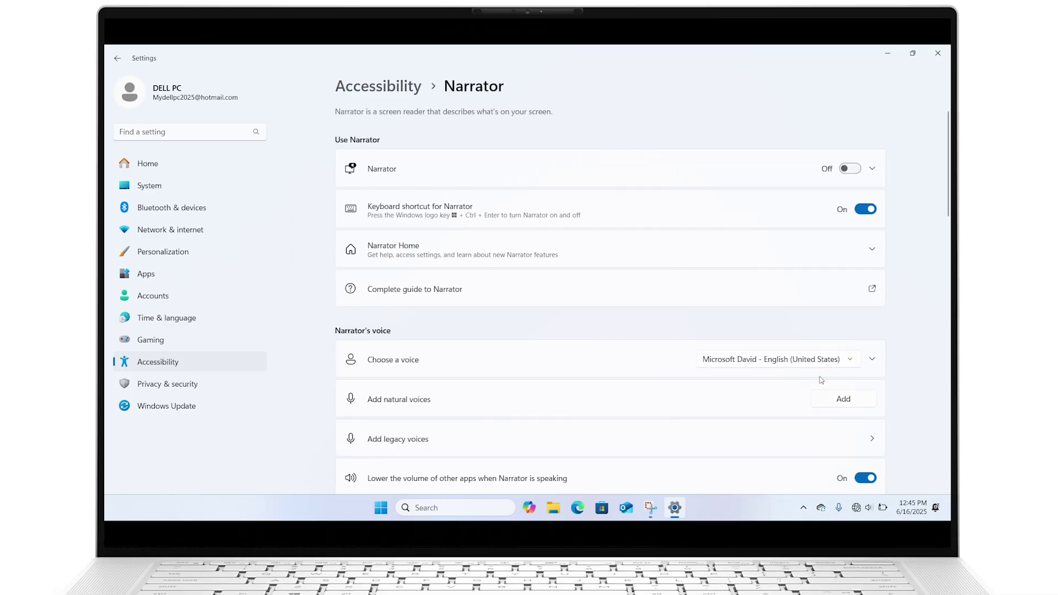
{"action": "left_click", "coordinate": [850, 170]}
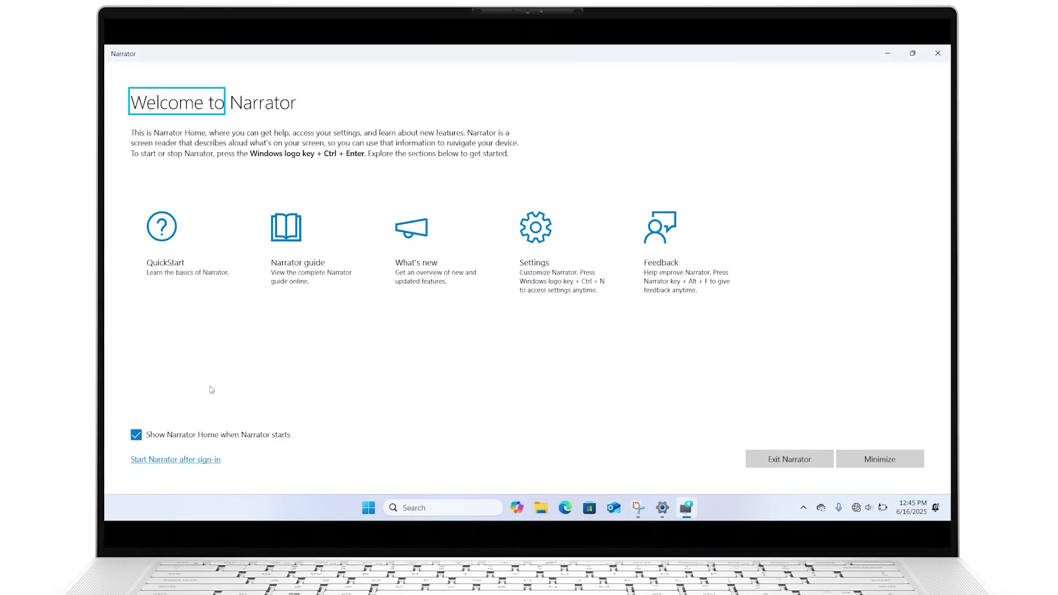
{"action": "left_click", "coordinate": [137, 434]}
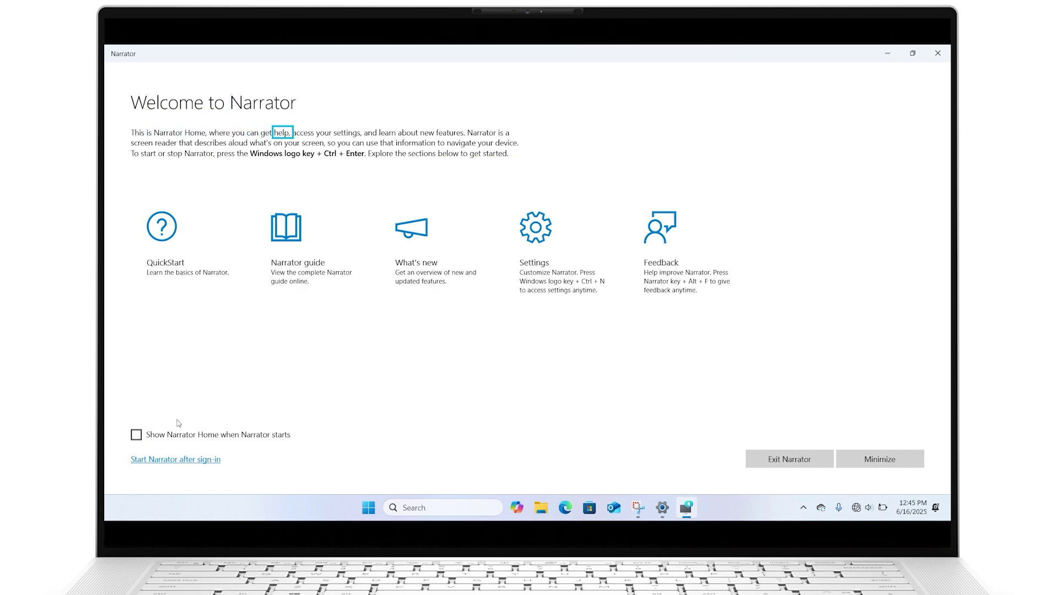
{"action": "left_click", "coordinate": [891, 460]}
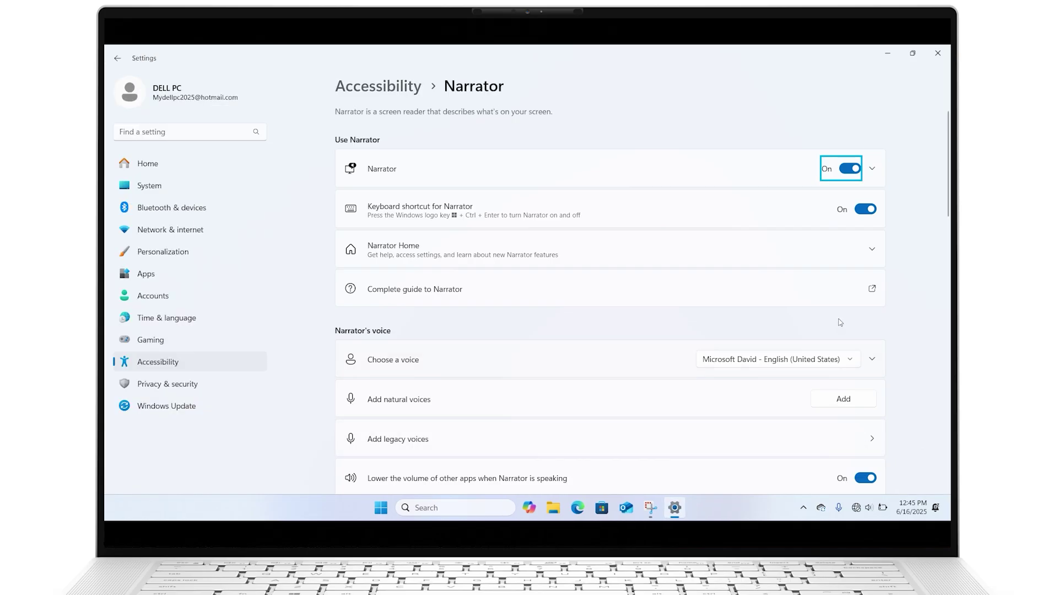
Expand the Narrator toggle to show the start before and after sign-in checkboxes
{"action": "left_click", "coordinate": [872, 169]}
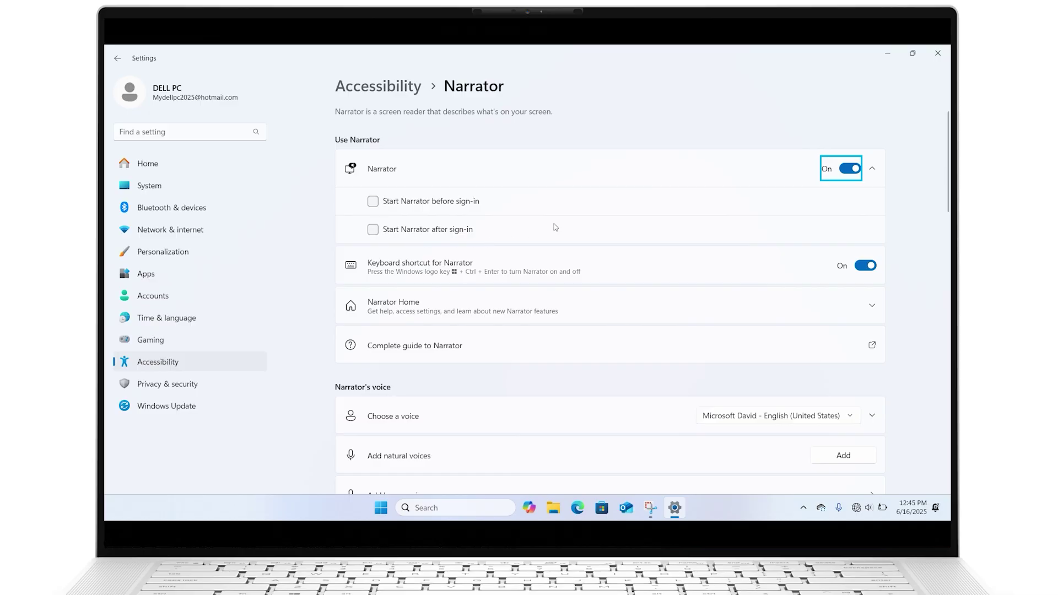
{"action": "left_click", "coordinate": [469, 63]}
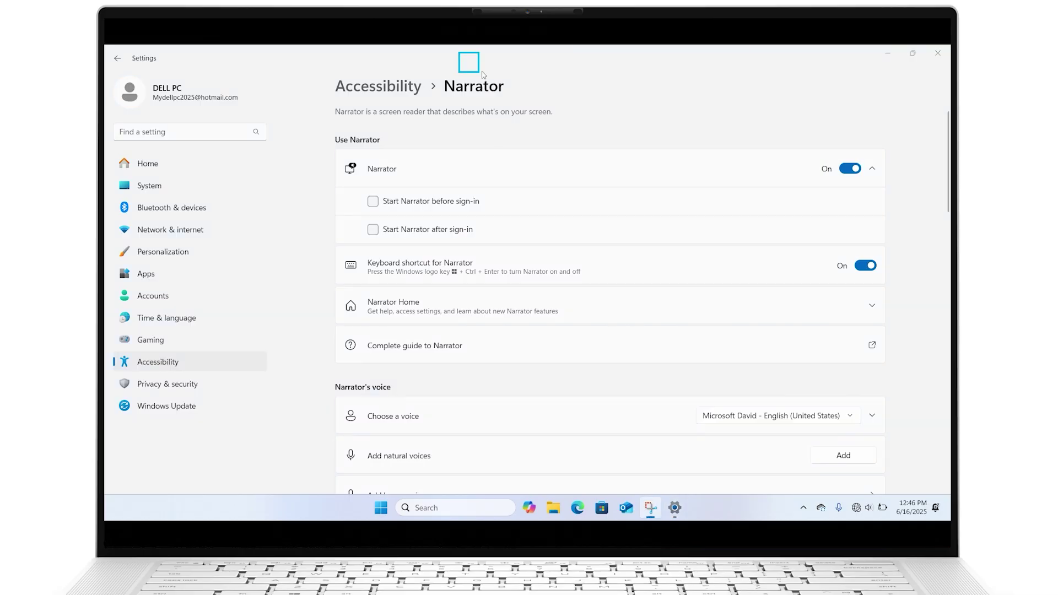
Switch Narrator's voice to Microsoft Mark, nudge its speed faster, and check adding natural voices
{"action": "left_click", "coordinate": [949, 202]}
{"action": "left_click_drag", "start_coordinate": [949, 202], "coordinate": [949, 261]}
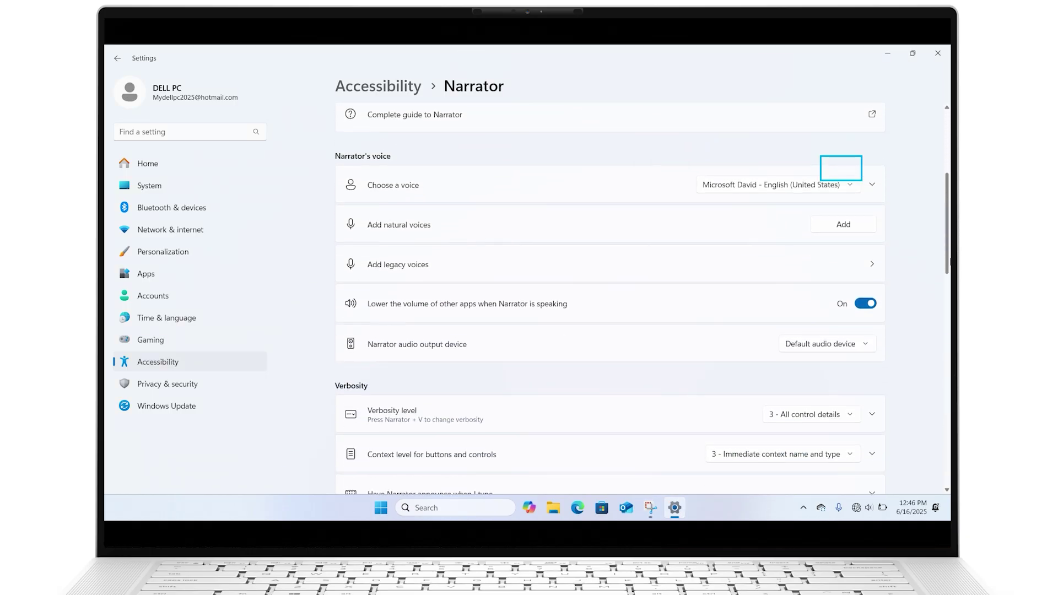
{"action": "left_click", "coordinate": [846, 184]}
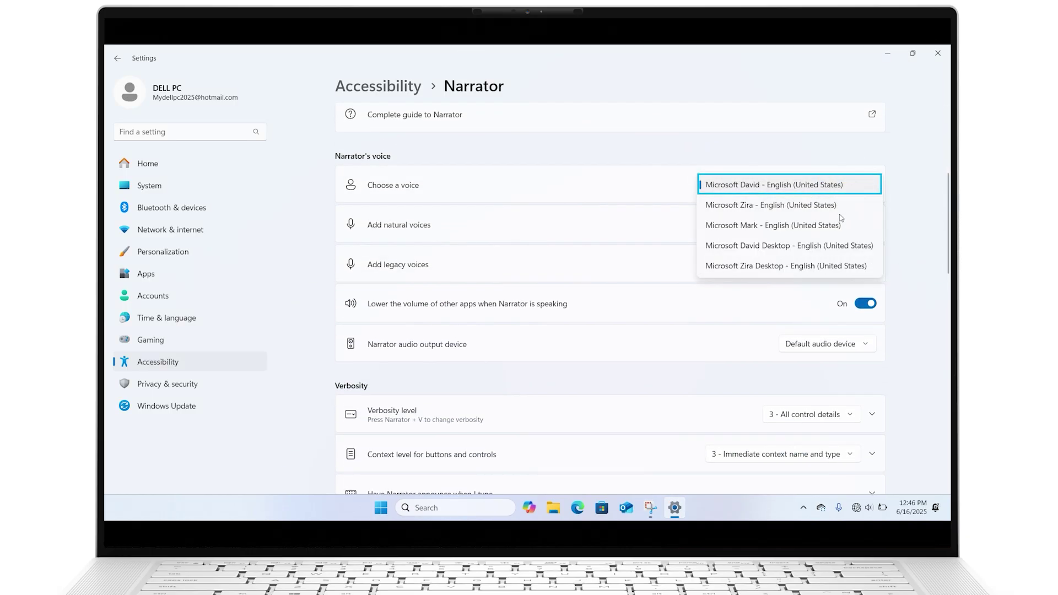
{"action": "left_click", "coordinate": [839, 225]}
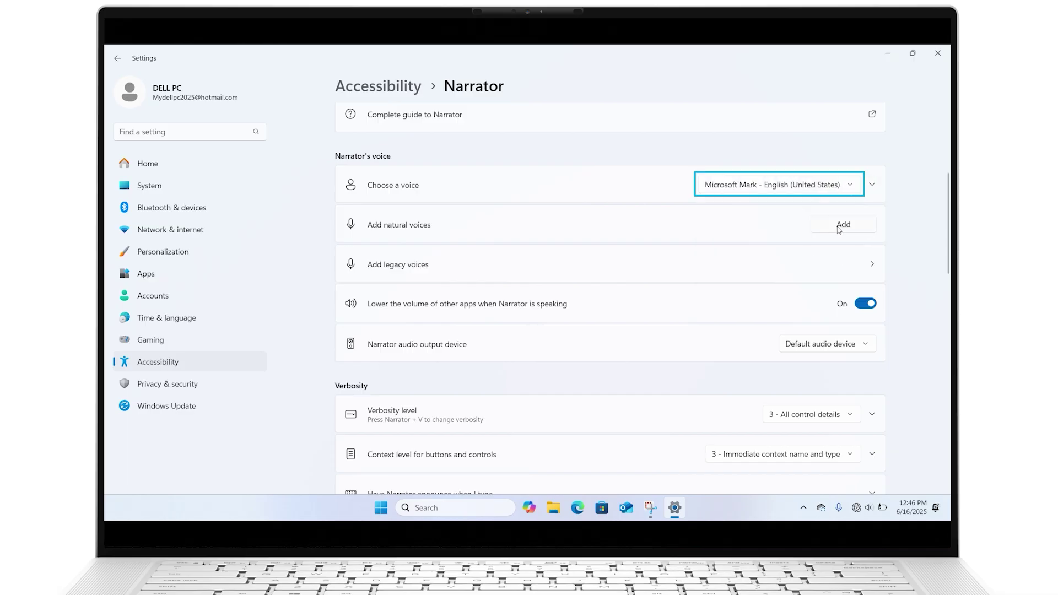
{"action": "left_click", "coordinate": [872, 185]}
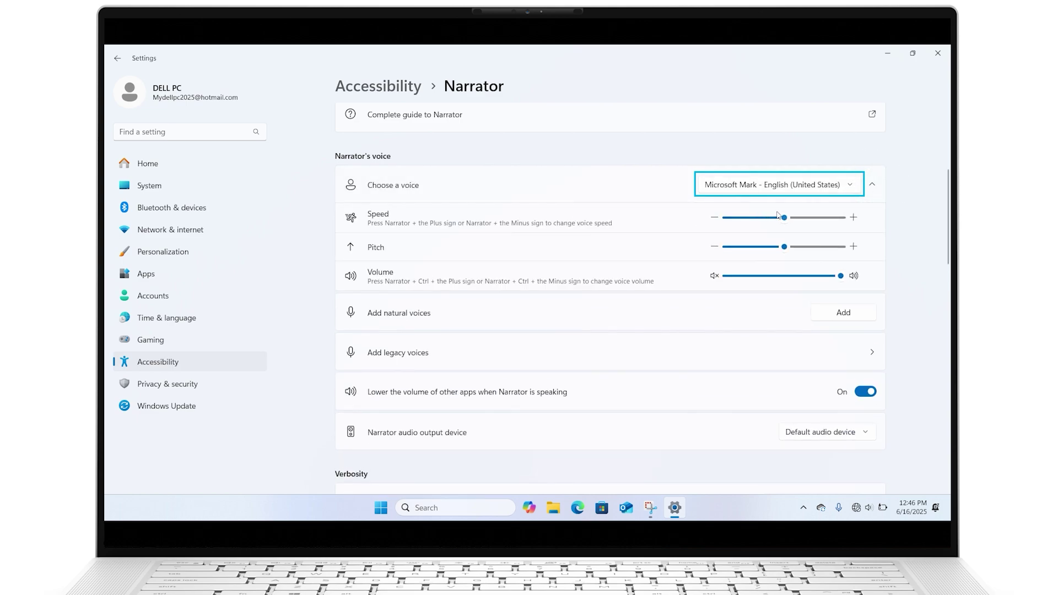
{"action": "left_click_drag", "start_coordinate": [783, 217], "coordinate": [785, 221]}
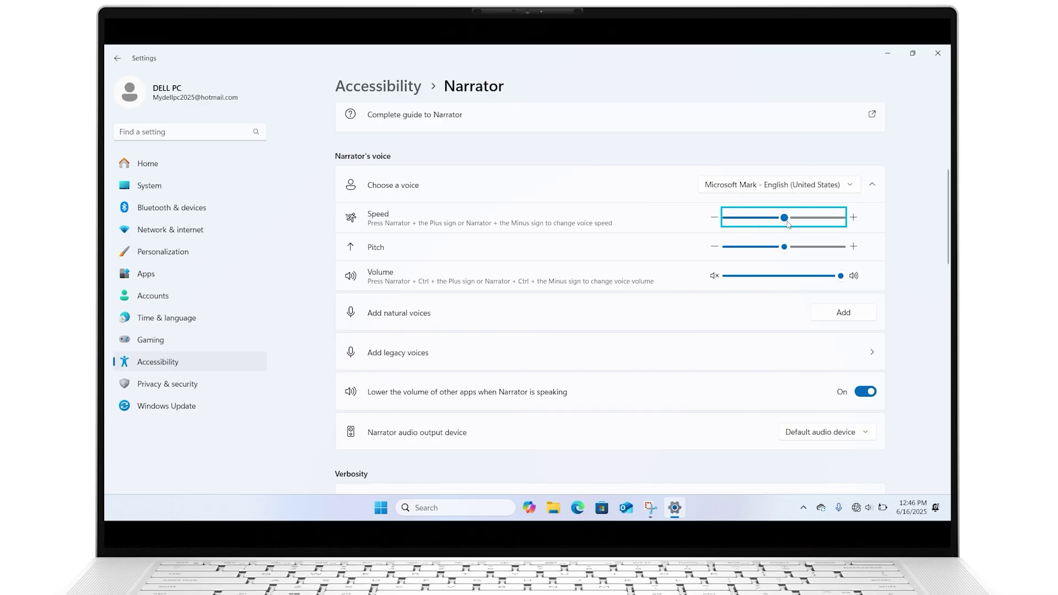
{"action": "left_click", "coordinate": [874, 187]}
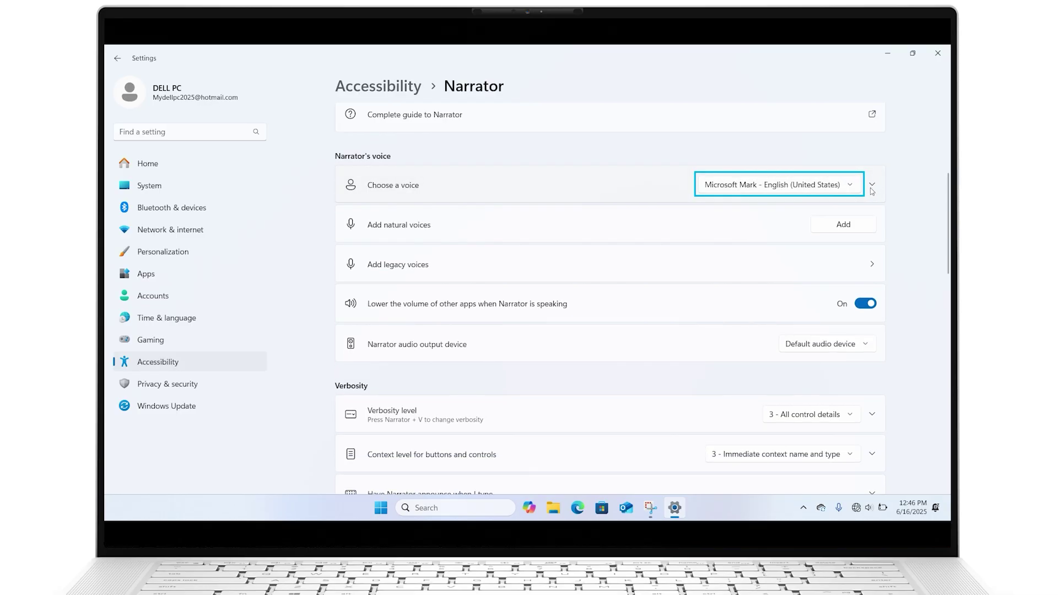
{"action": "left_click", "coordinate": [846, 229]}
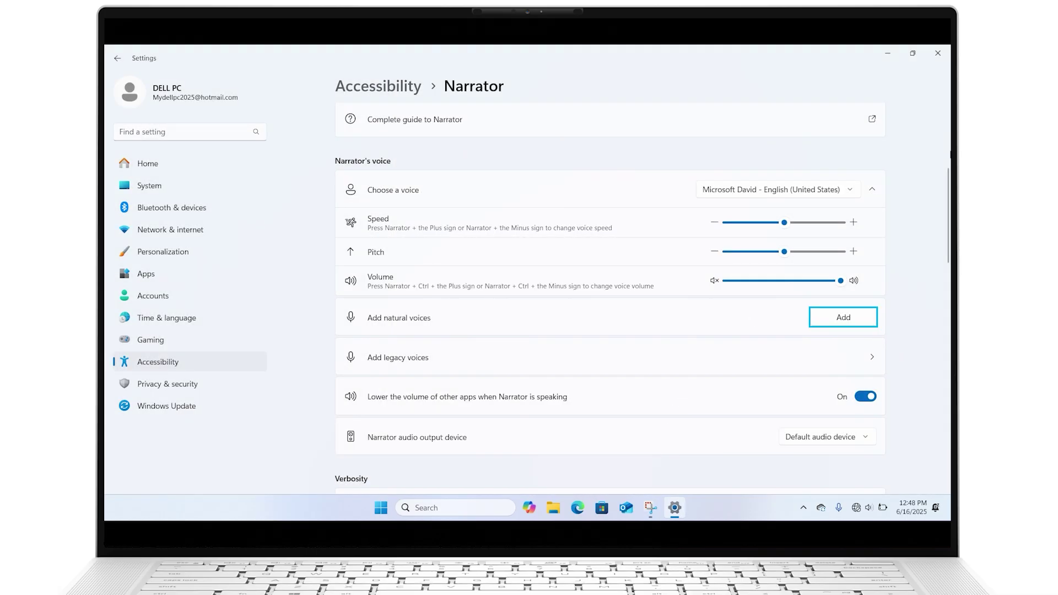
{"action": "scroll", "coordinate": [609, 331], "scroll_direction": "down", "scroll_amount": 5}
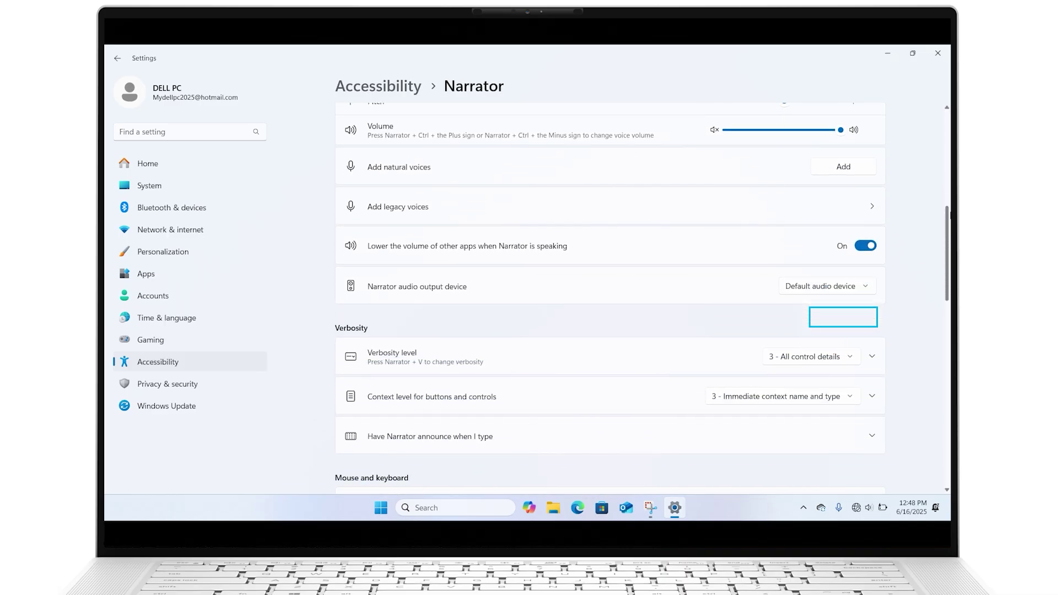
{"action": "scroll", "coordinate": [609, 331], "scroll_direction": "down", "scroll_amount": 2}
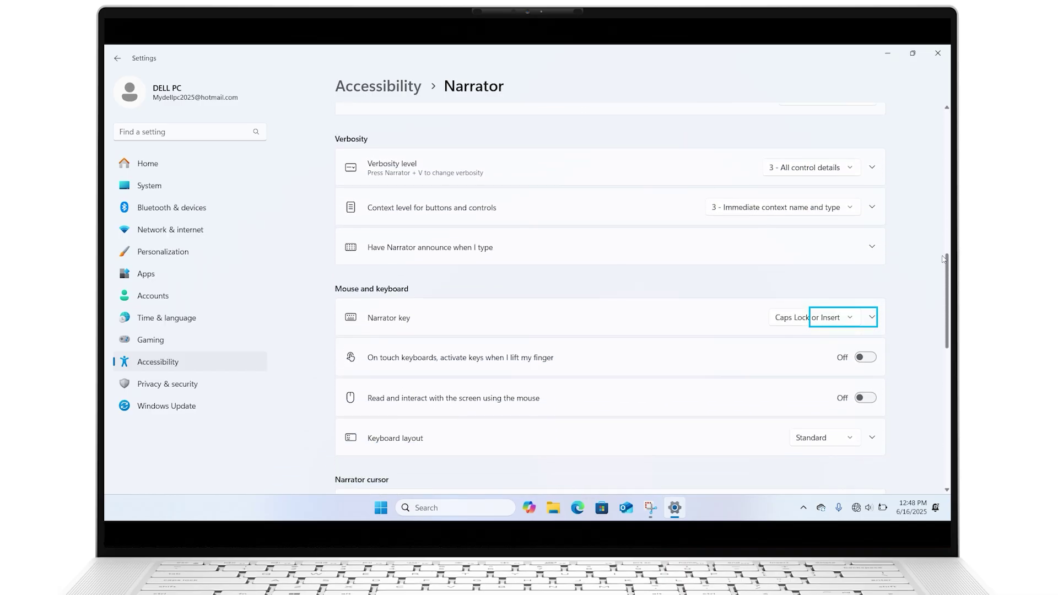
Set Verbosity level to '1 - Text only' and controls context level to '1 - No context'
{"action": "left_click", "coordinate": [831, 168]}
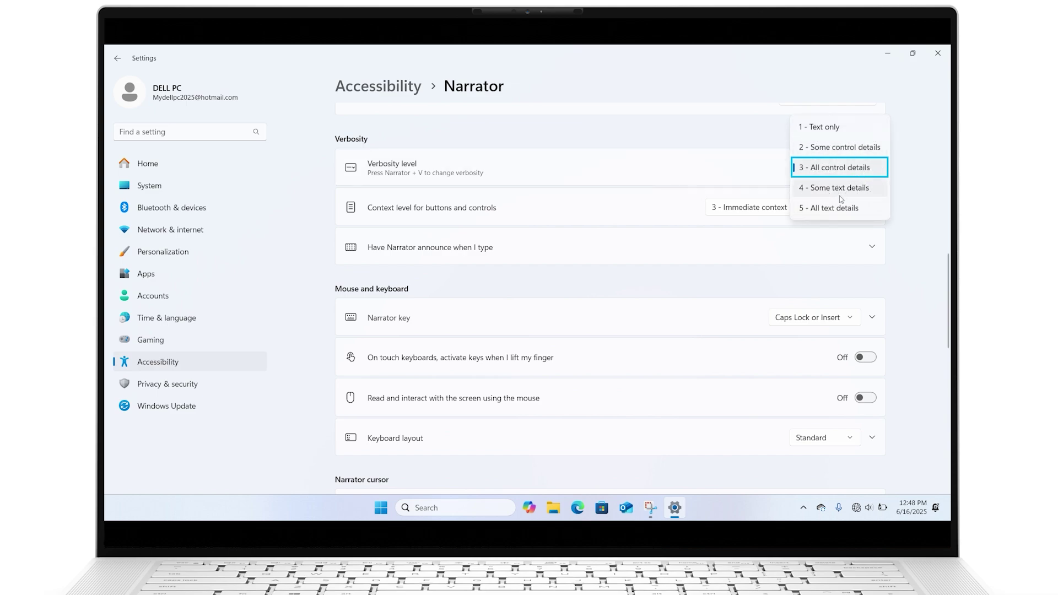
{"action": "left_click", "coordinate": [830, 128]}
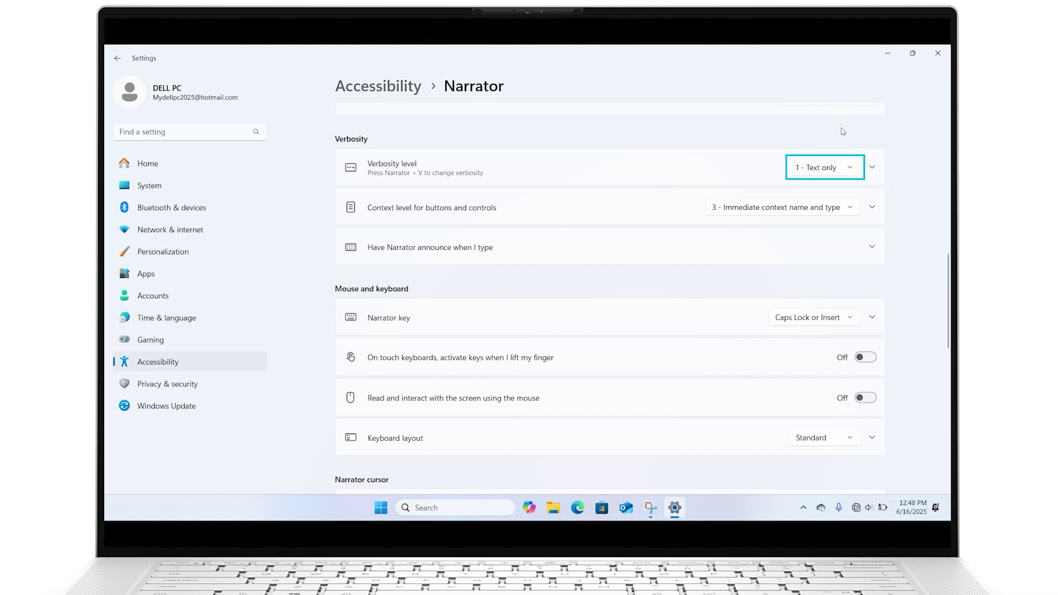
{"action": "left_click", "coordinate": [851, 209]}
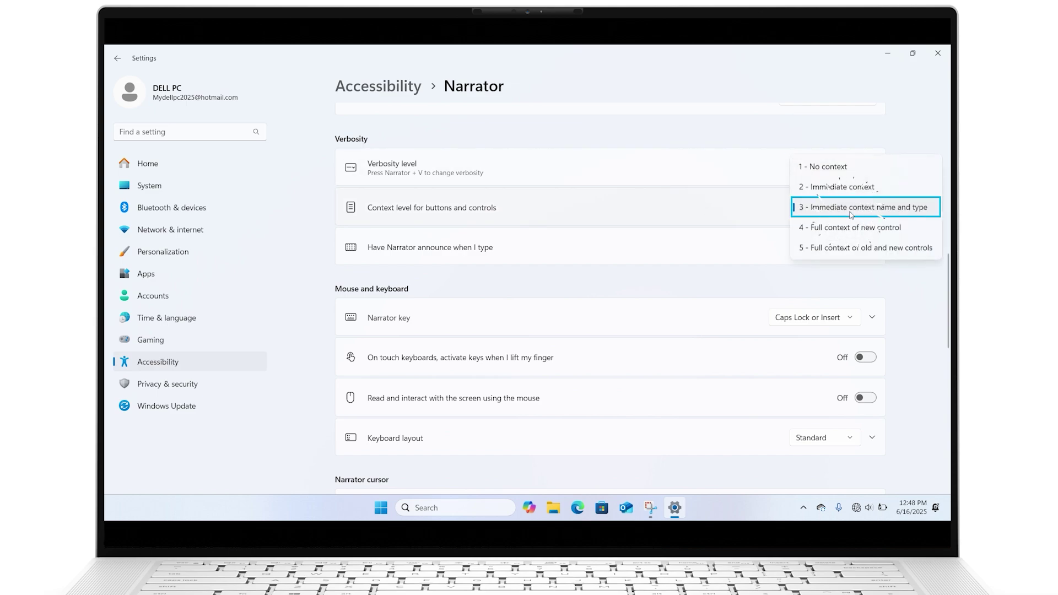
{"action": "left_click", "coordinate": [863, 171]}
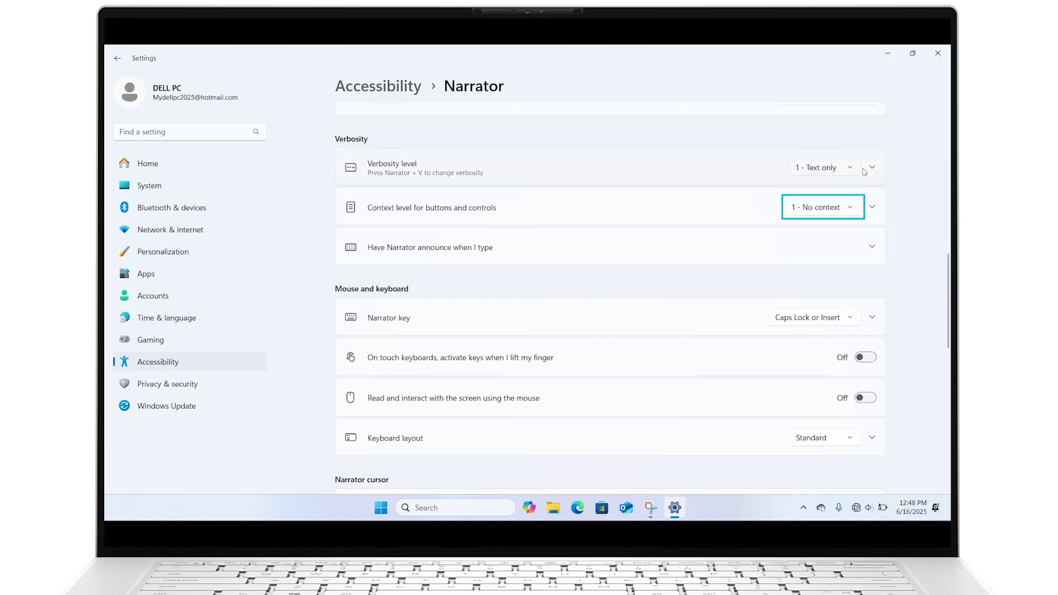